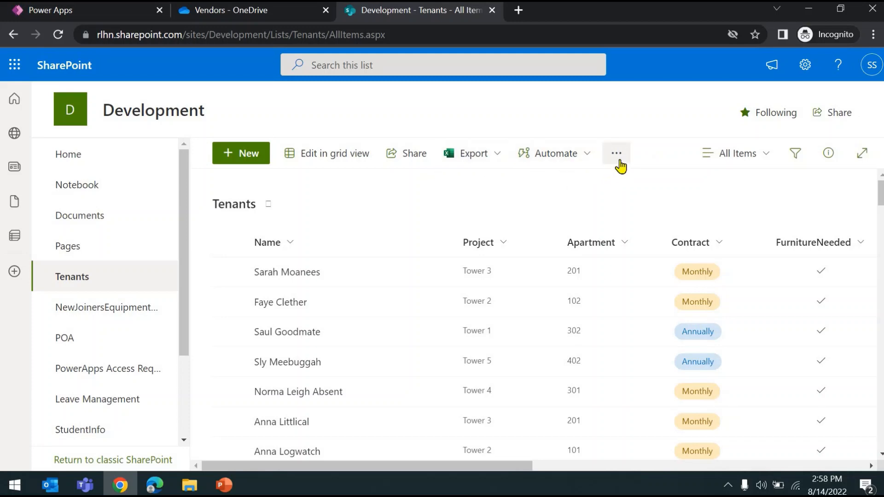
- Examine the Tenants list's integration options for Power Apps and Power Automate
{"action": "left_click", "coordinate": [620, 166]}
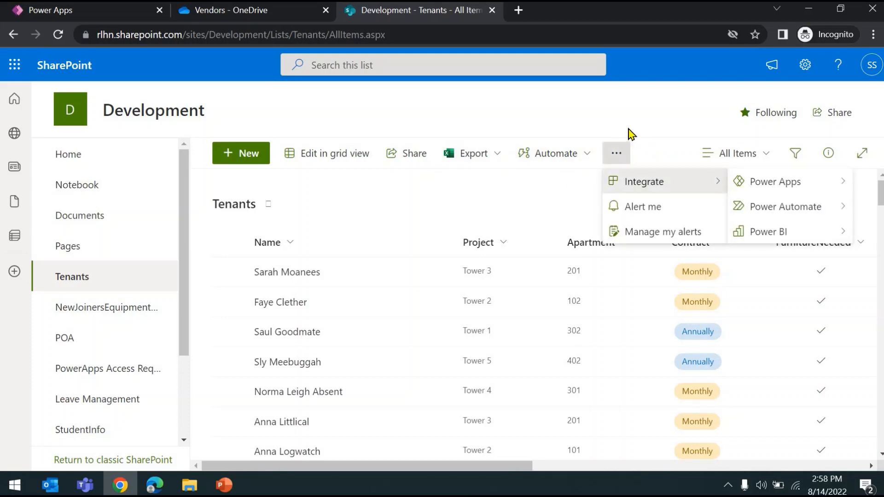
{"action": "left_click", "coordinate": [501, 171]}
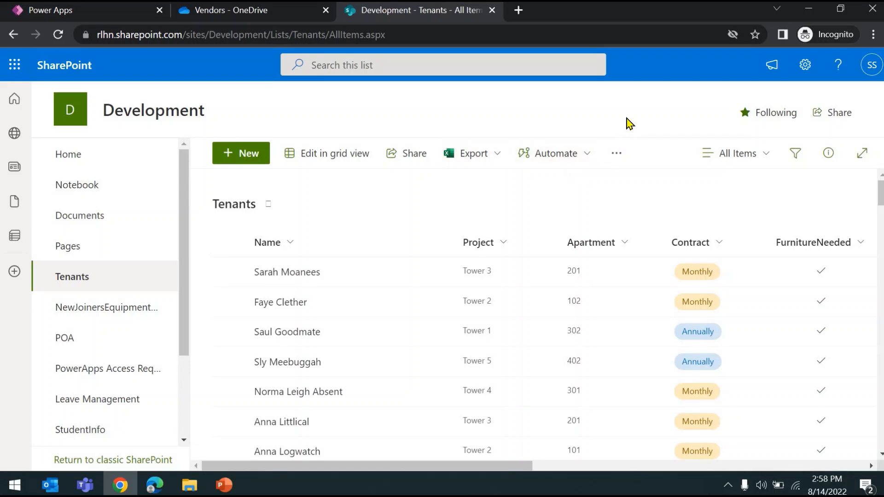
{"action": "key", "text": "ctrl+minus"}
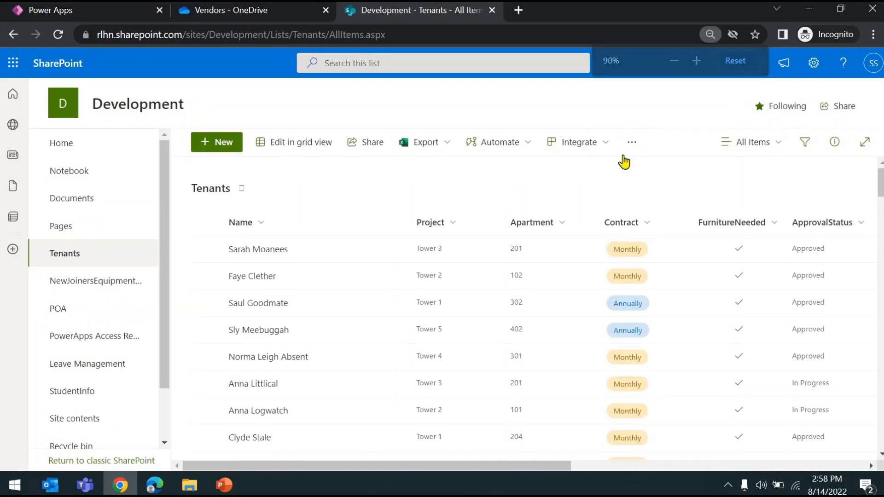
{"action": "key", "text": "ctrl+plus"}
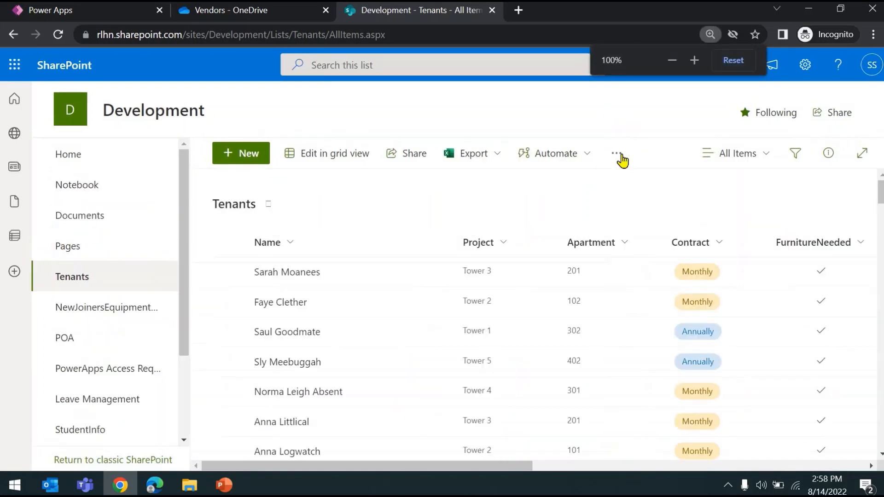
{"action": "left_click", "coordinate": [620, 161]}
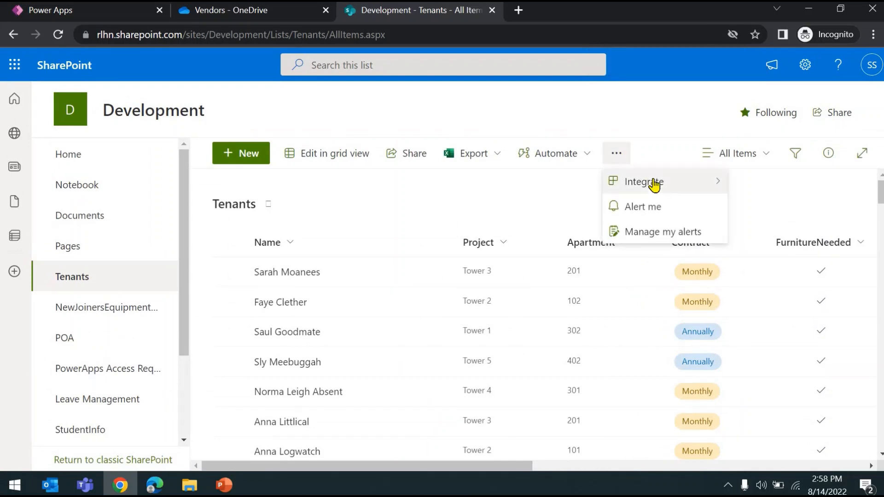
{"action": "mouse_move", "coordinate": [654, 185]}
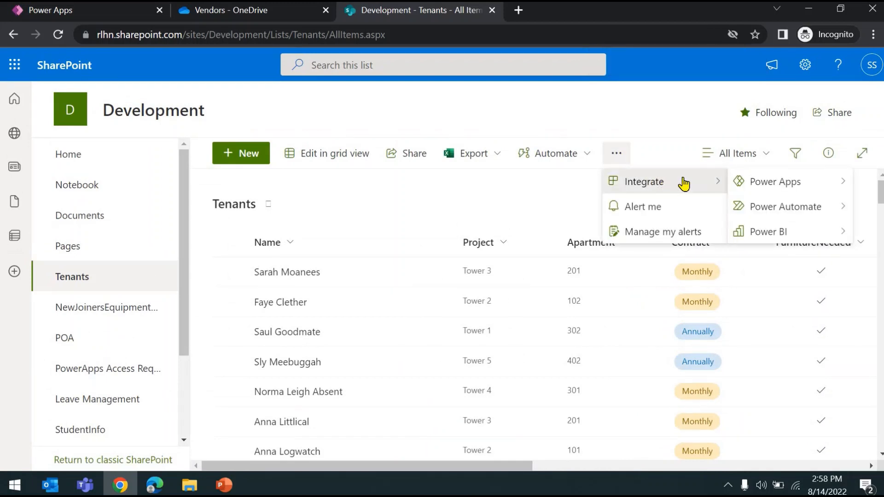
{"action": "mouse_move", "coordinate": [771, 187]}
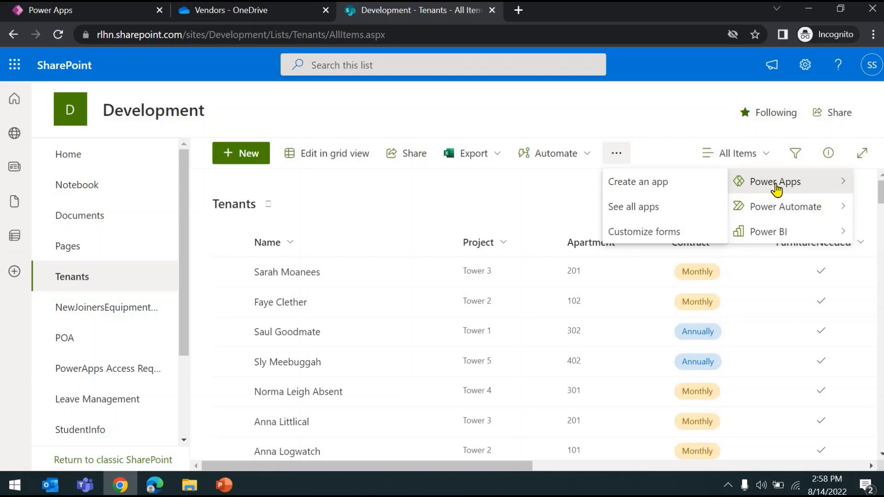
{"action": "mouse_move", "coordinate": [780, 214]}
- Review all fields of the Tenants list's blank new-item form, close it without saving and clear the row selection
{"action": "left_click", "coordinate": [229, 272]}
{"action": "left_click", "coordinate": [242, 152]}
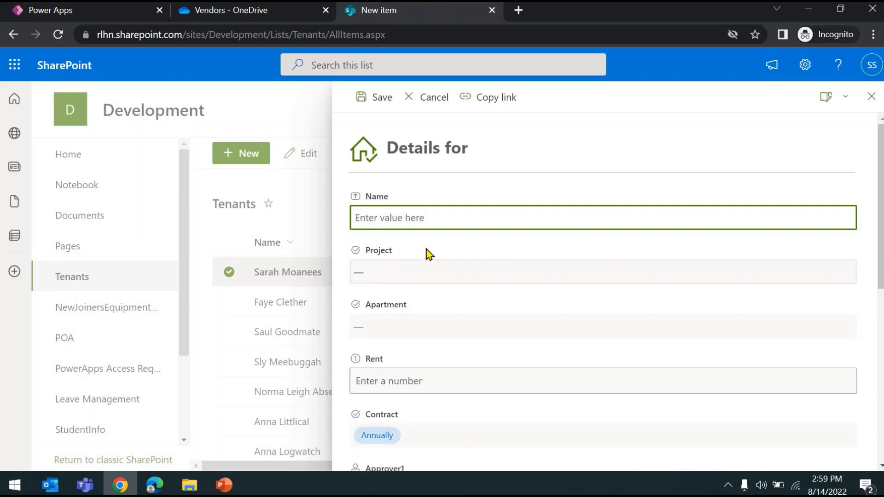
{"action": "scroll", "coordinate": [568, 279], "scroll_direction": "down", "scroll_amount": 10}
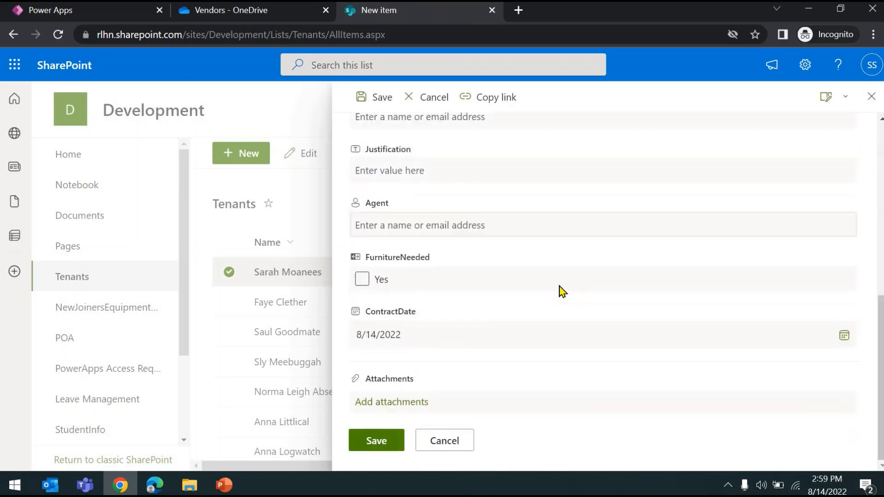
{"action": "scroll", "coordinate": [561, 292], "scroll_direction": "up", "scroll_amount": 10}
{"action": "left_click", "coordinate": [871, 97]}
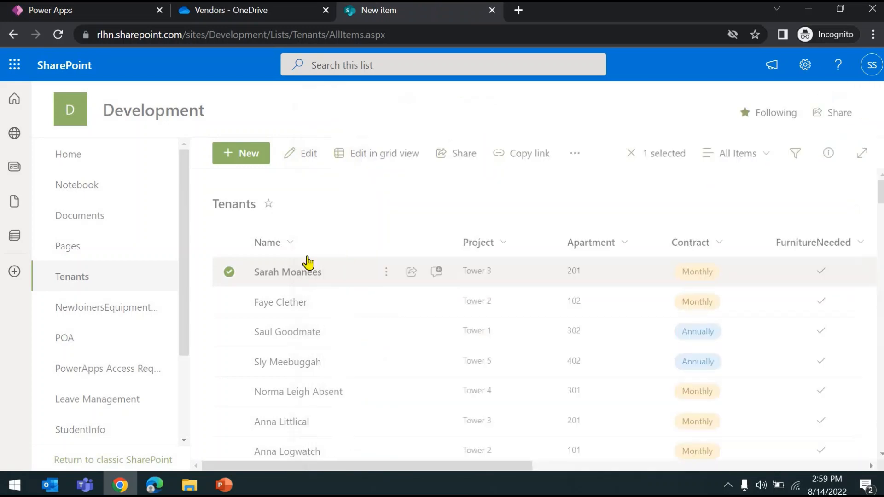
{"action": "left_click", "coordinate": [229, 272]}
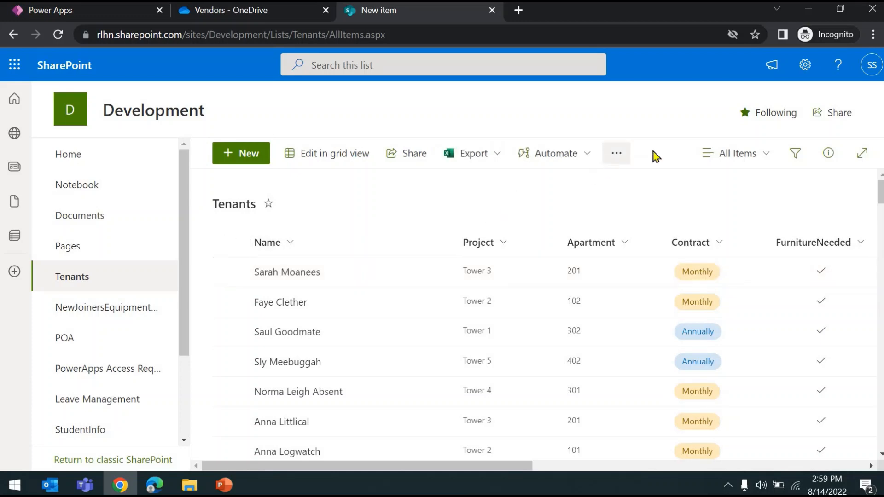
- Create a Power Apps app named TenantsApp from the Tenants list
{"action": "left_click", "coordinate": [617, 157]}
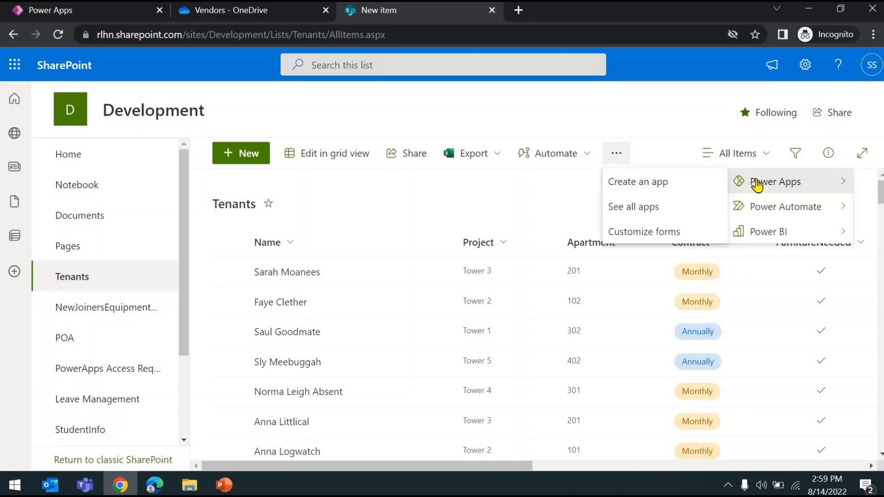
{"action": "left_click", "coordinate": [655, 187]}
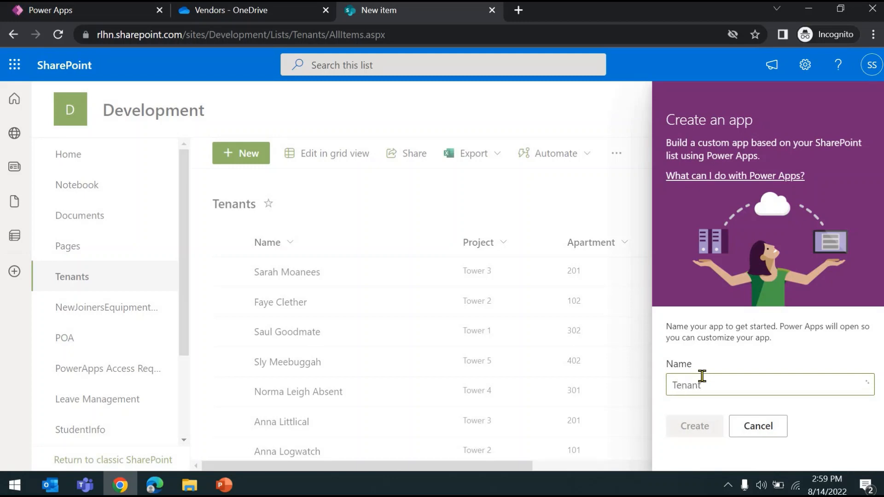
{"action": "type", "text": "TenantApp"}
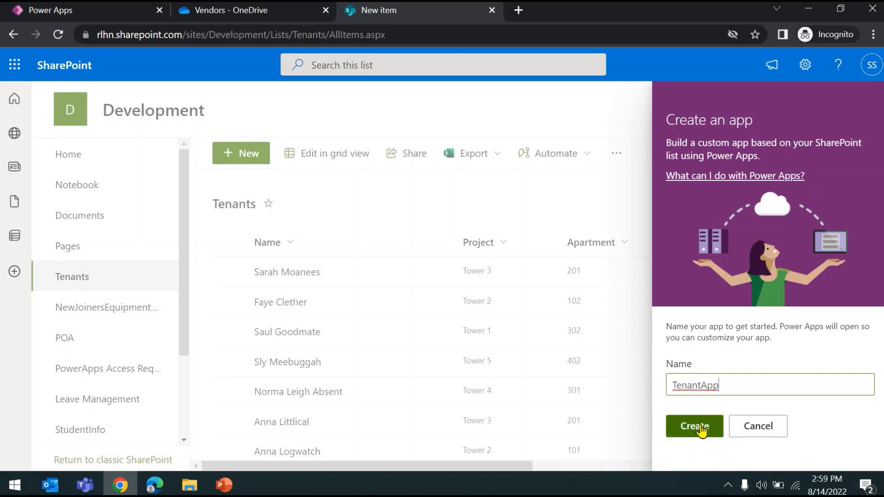
{"action": "type", "text": "s"}
{"action": "left_click", "coordinate": [696, 429]}
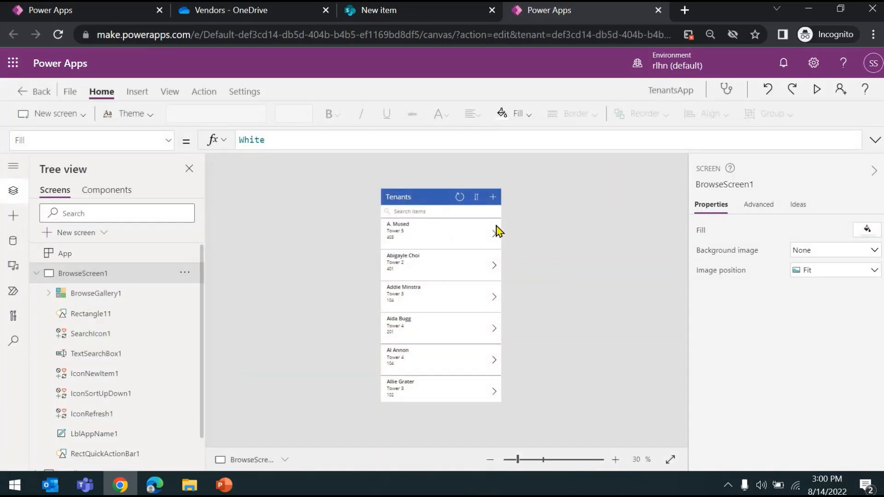
- Collapse BrowseScreen1 in the tree, preview the app, and test sorting the tenant gallery in reverse and back to alphabetical order
{"action": "left_click", "coordinate": [36, 274]}
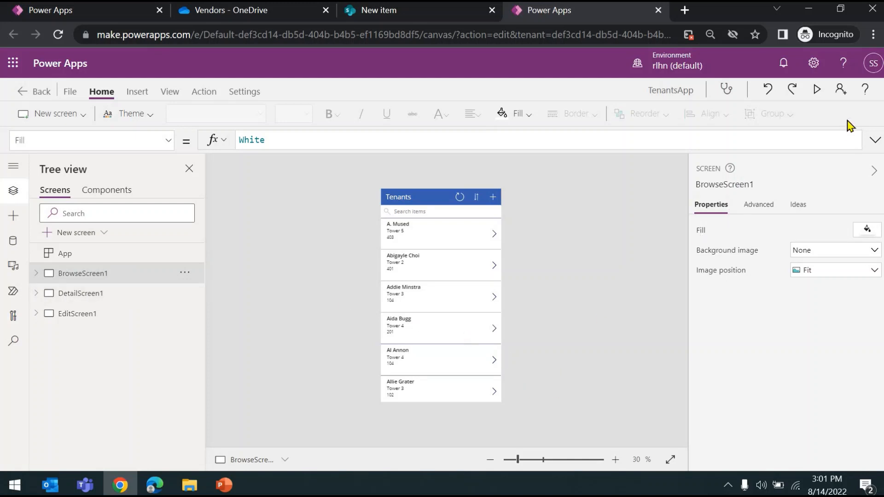
{"action": "left_click", "coordinate": [816, 90]}
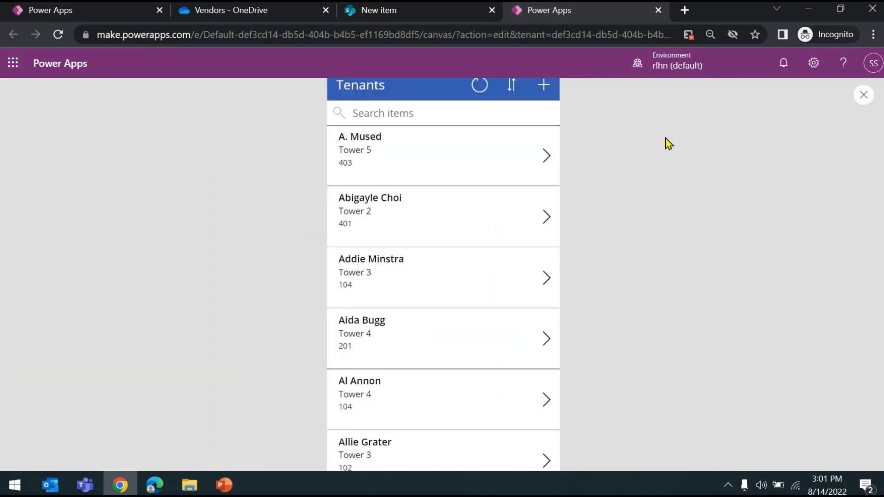
{"action": "scroll", "coordinate": [437, 328], "scroll_direction": "down", "scroll_amount": 10}
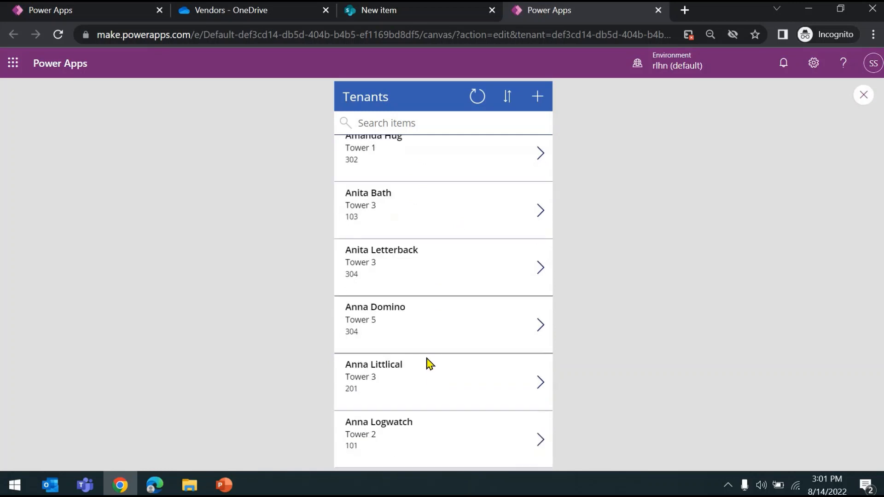
{"action": "scroll", "coordinate": [426, 363], "scroll_direction": "up", "scroll_amount": 10}
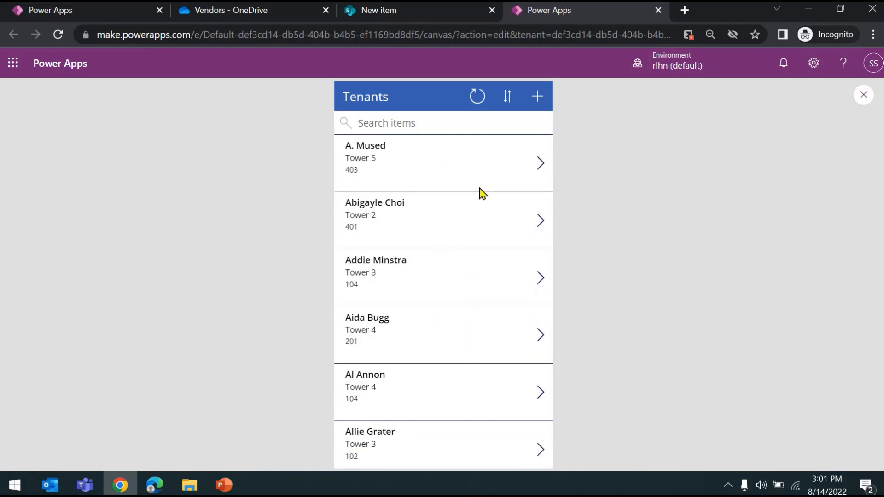
{"action": "left_click", "coordinate": [509, 102]}
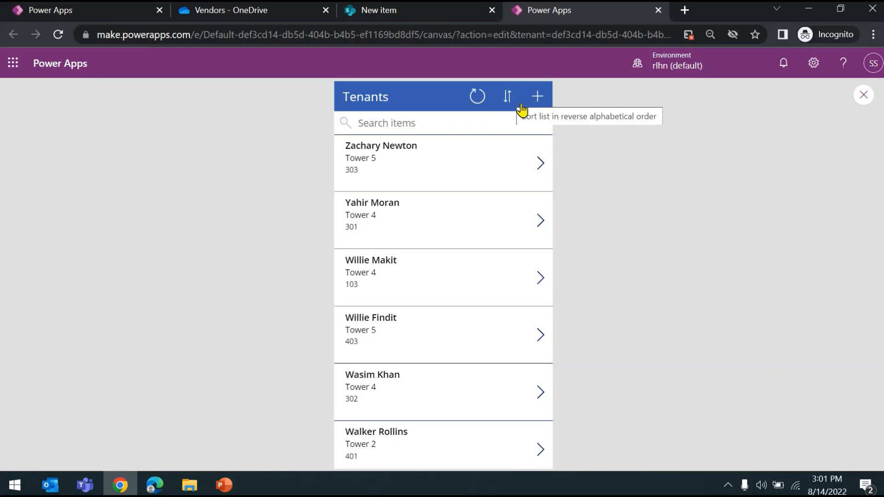
{"action": "left_click", "coordinate": [507, 101]}
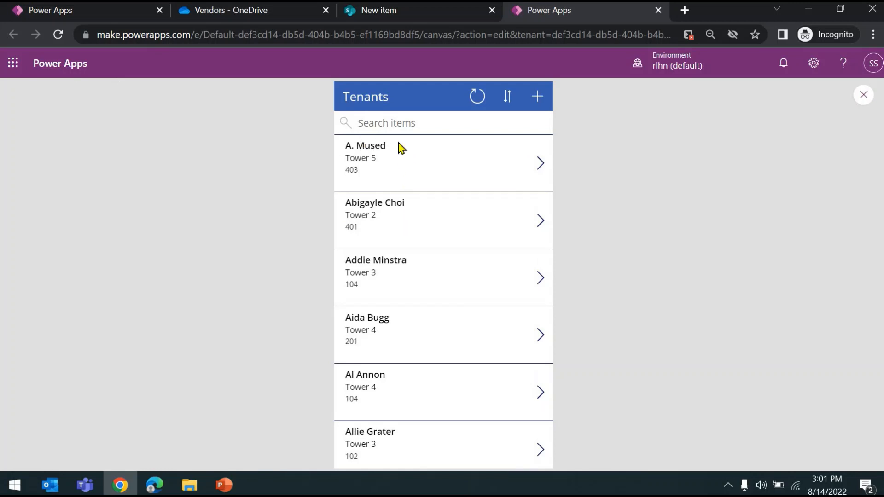
- Open the previewed app's new tenant form and look through its fields
{"action": "left_click", "coordinate": [537, 100]}
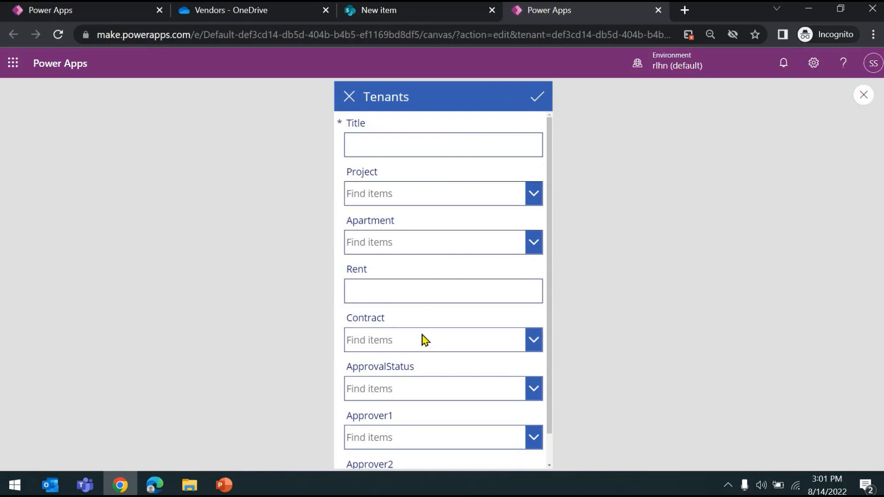
{"action": "scroll", "coordinate": [421, 356], "scroll_direction": "down", "scroll_amount": 1}
{"action": "scroll", "coordinate": [438, 277], "scroll_direction": "up", "scroll_amount": 1}
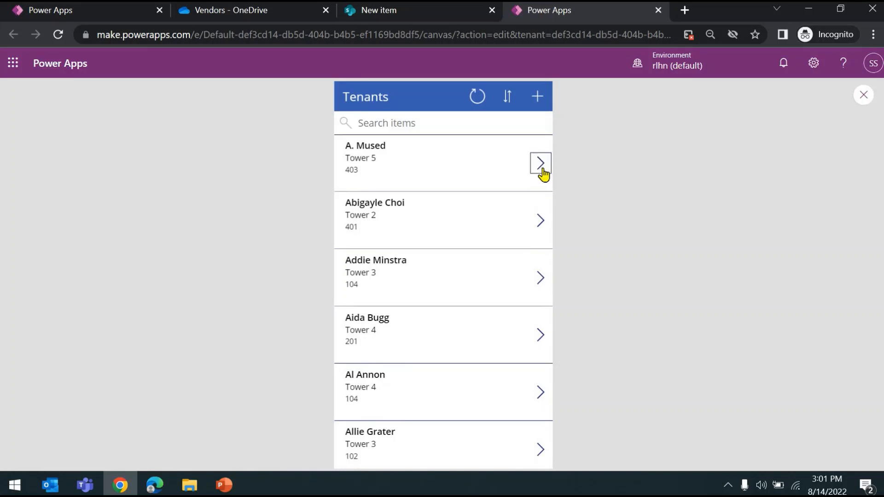
- View the first tenant's details and edit form in the preview, return to the gallery and exit the preview
{"action": "left_click", "coordinate": [540, 168]}
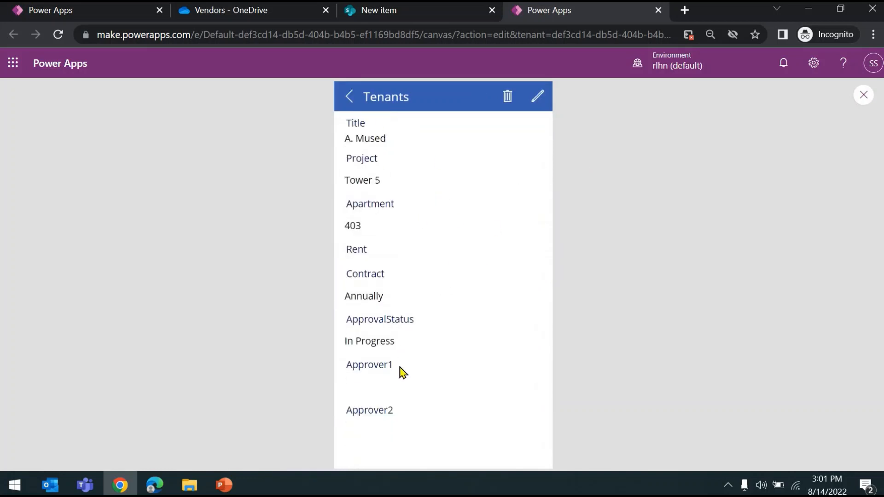
{"action": "left_click", "coordinate": [538, 98]}
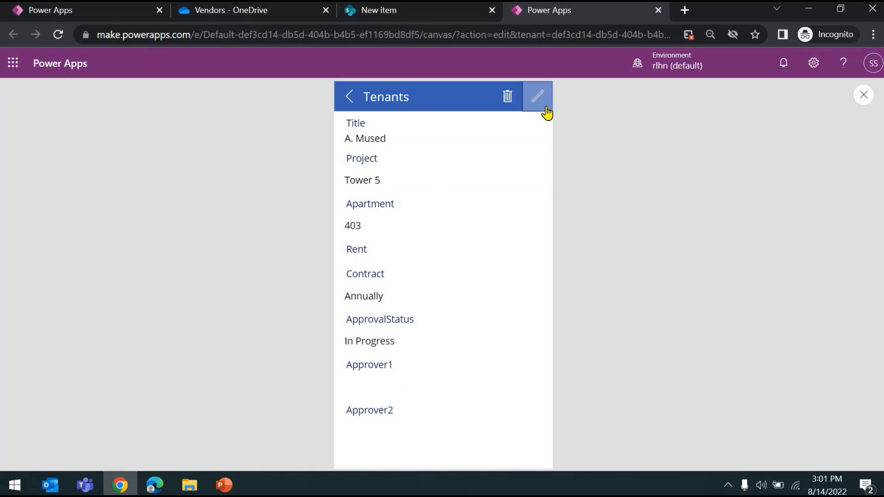
{"action": "scroll", "coordinate": [455, 413], "scroll_direction": "down", "scroll_amount": 2}
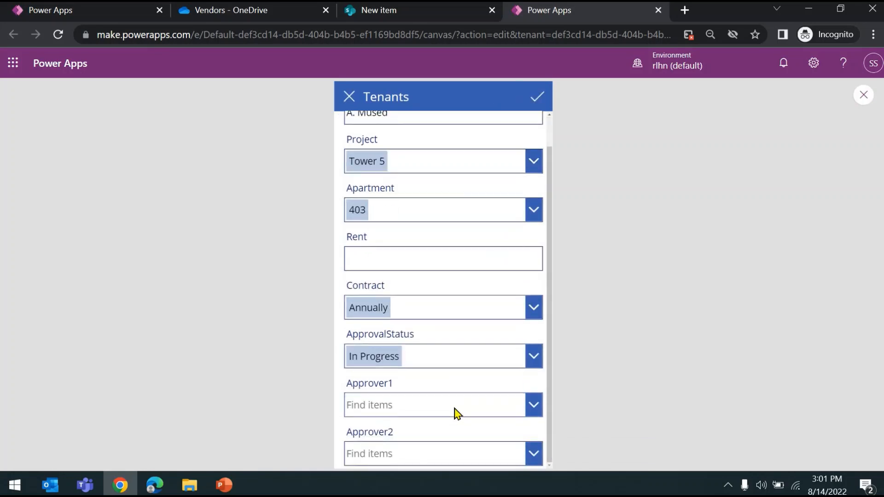
{"action": "scroll", "coordinate": [454, 413], "scroll_direction": "up", "scroll_amount": 2}
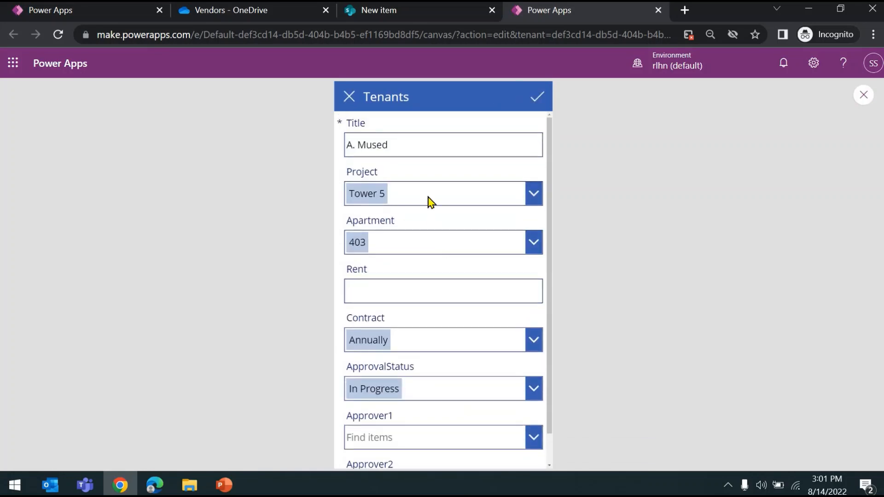
{"action": "left_click", "coordinate": [349, 96]}
{"action": "left_click", "coordinate": [349, 96]}
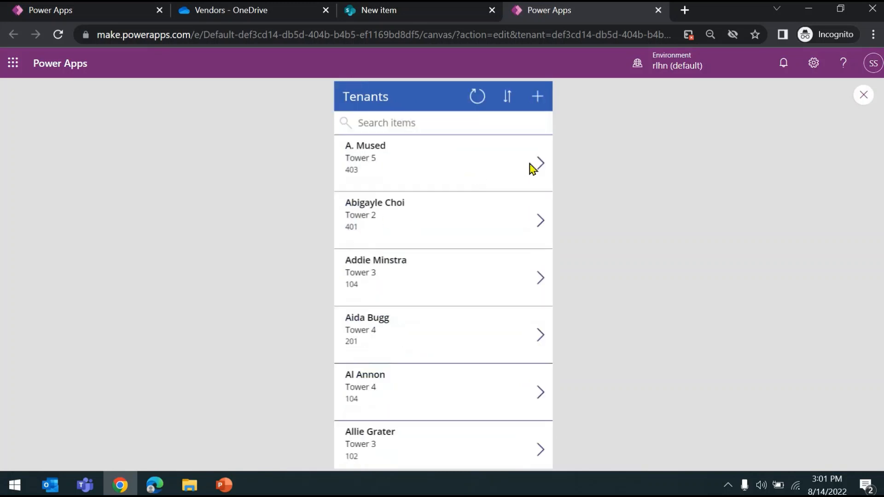
{"action": "left_click", "coordinate": [860, 97]}
{"action": "left_click", "coordinate": [561, 320]}
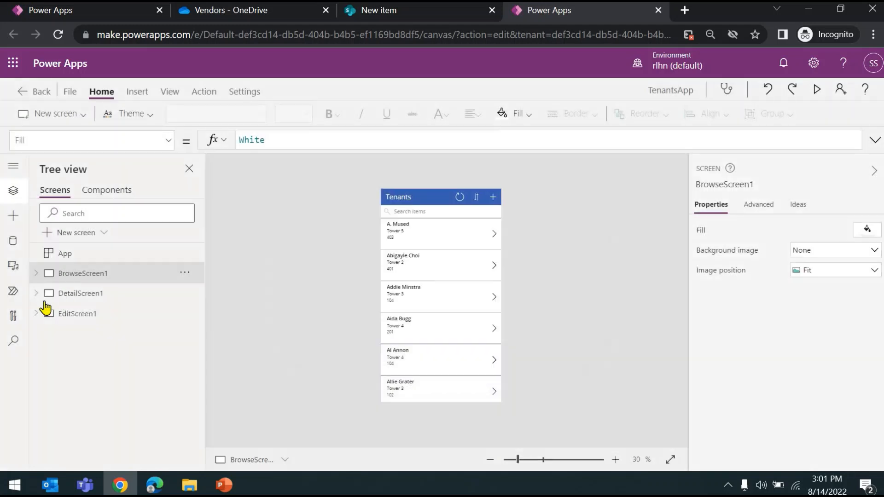
- Compare the layouts of DetailScreen1 and BrowseScreen1 in the editor, ending on BrowseScreen1
{"action": "left_click", "coordinate": [104, 297]}
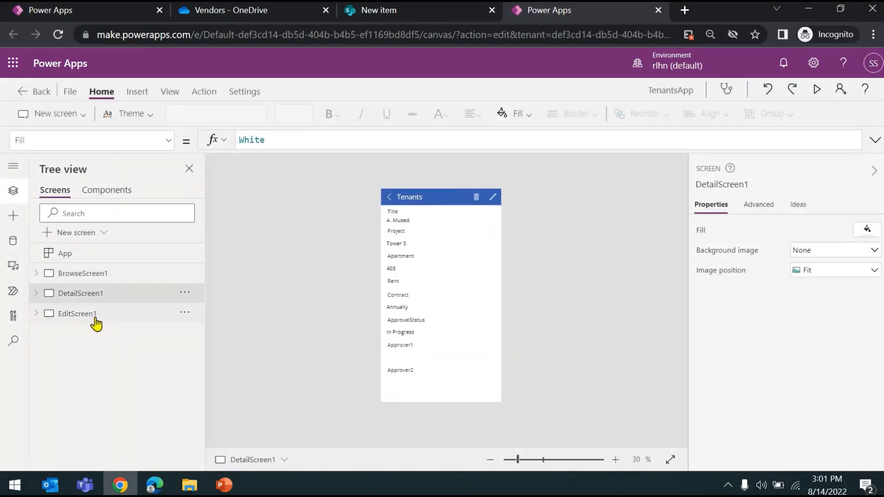
{"action": "left_click", "coordinate": [105, 274]}
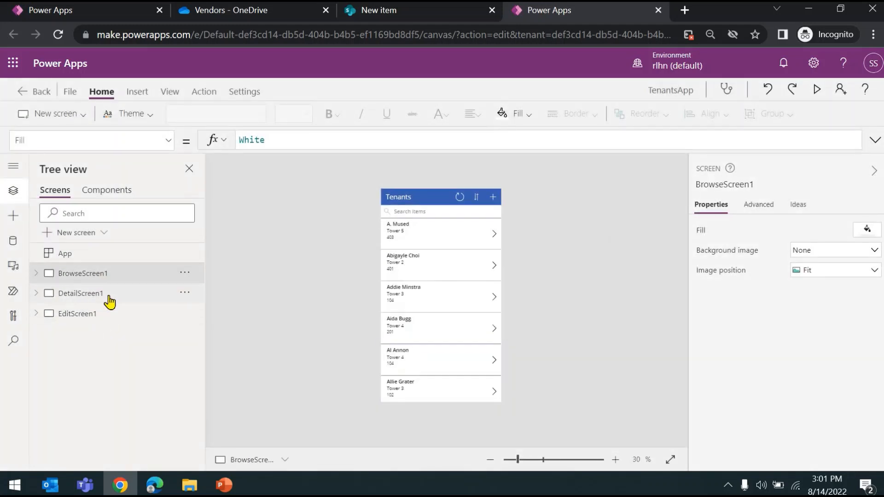
{"action": "left_click", "coordinate": [108, 297]}
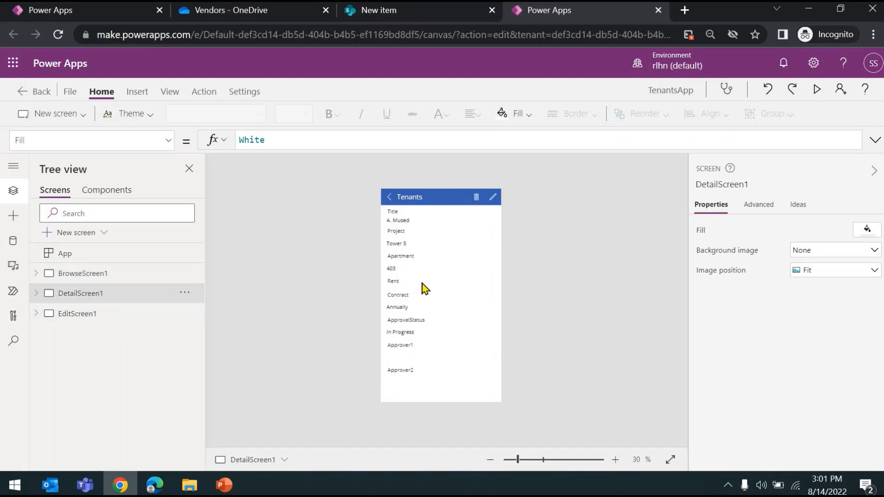
{"action": "left_click", "coordinate": [139, 275]}
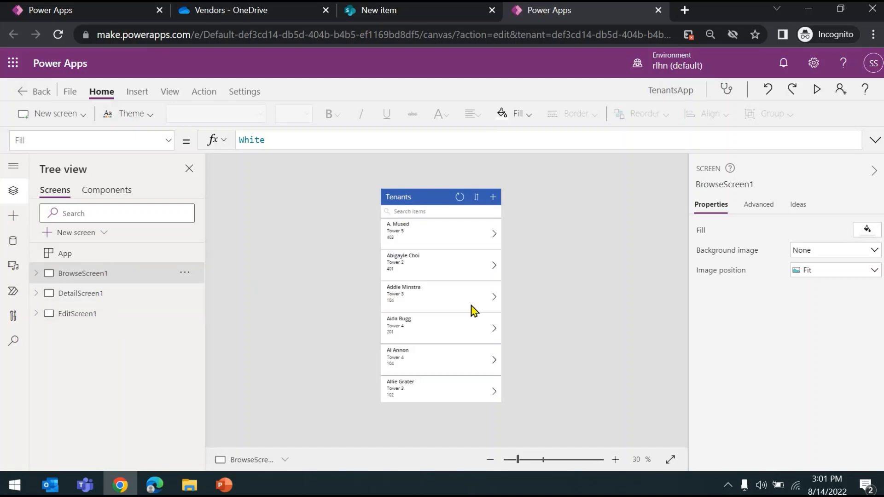
- Enlarge the BrowseScreen1 canvas to 50% and show the browser in full screen
{"action": "left_click", "coordinate": [616, 460]}
{"action": "left_click", "coordinate": [615, 459]}
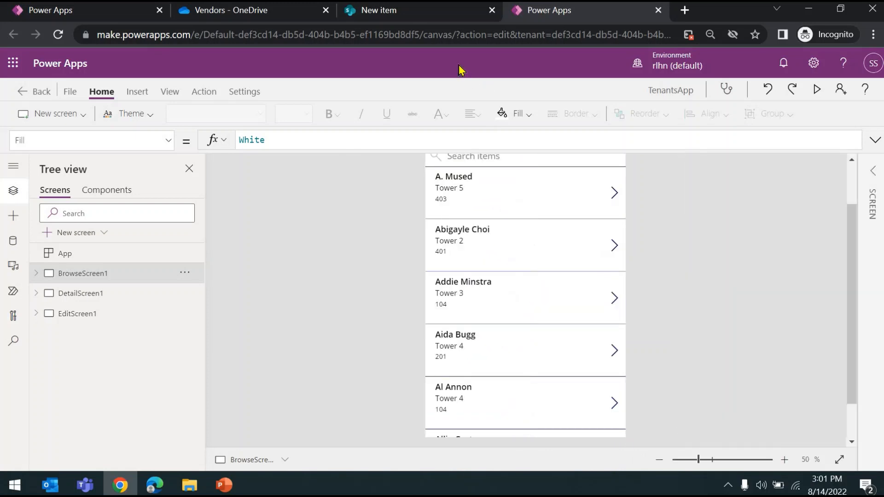
{"action": "key", "text": "F11"}
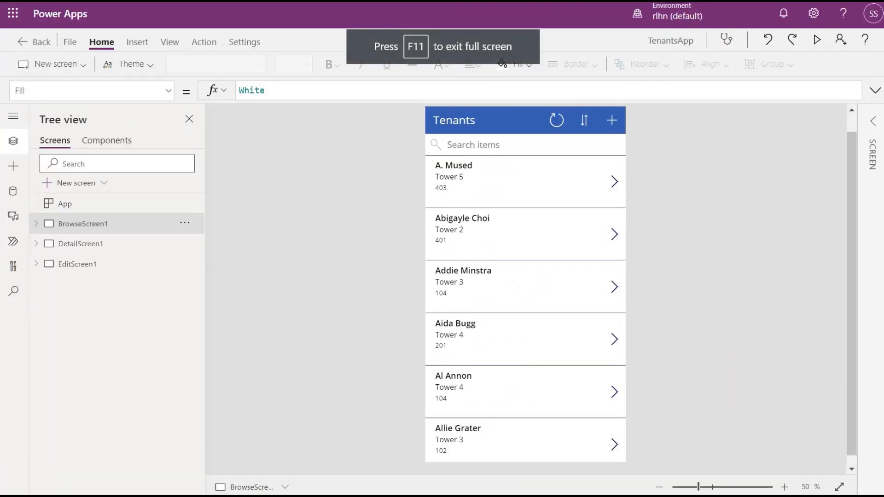
- Enlarge the canvas to 60%, then show DetailScreen1 and look through the controls it contains, including DetailForm1
{"action": "left_click", "coordinate": [784, 487]}
{"action": "left_click", "coordinate": [79, 244]}
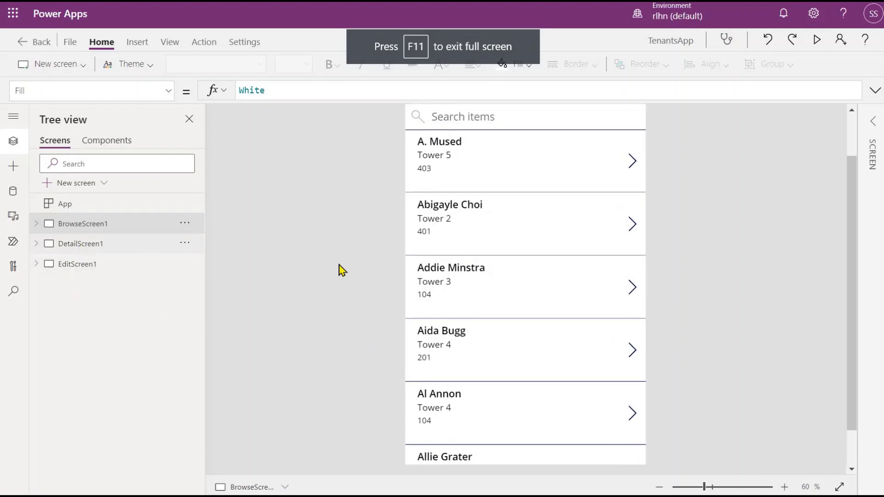
{"action": "scroll", "coordinate": [477, 206], "scroll_direction": "up", "scroll_amount": 2}
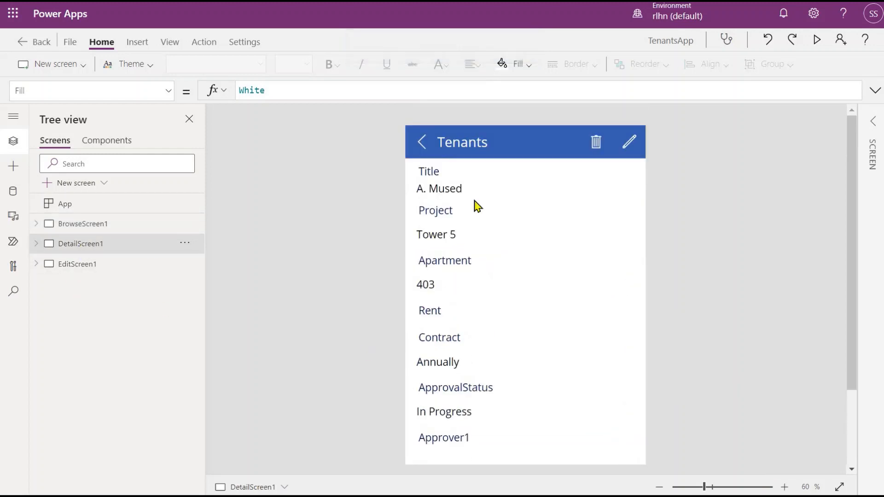
{"action": "left_click", "coordinate": [36, 243]}
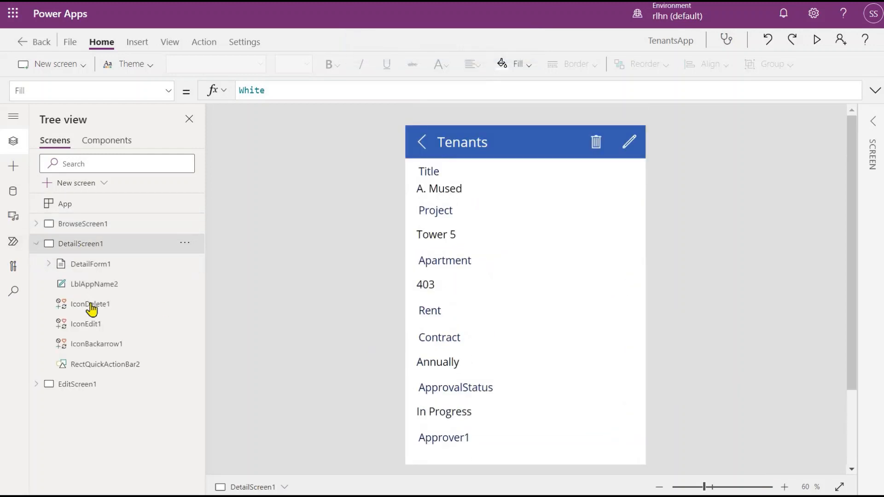
{"action": "left_click", "coordinate": [79, 264]}
{"action": "left_click", "coordinate": [35, 243]}
- Show EditScreen1 and look through the controls it contains, ending with its control list collapsed
{"action": "left_click", "coordinate": [36, 264]}
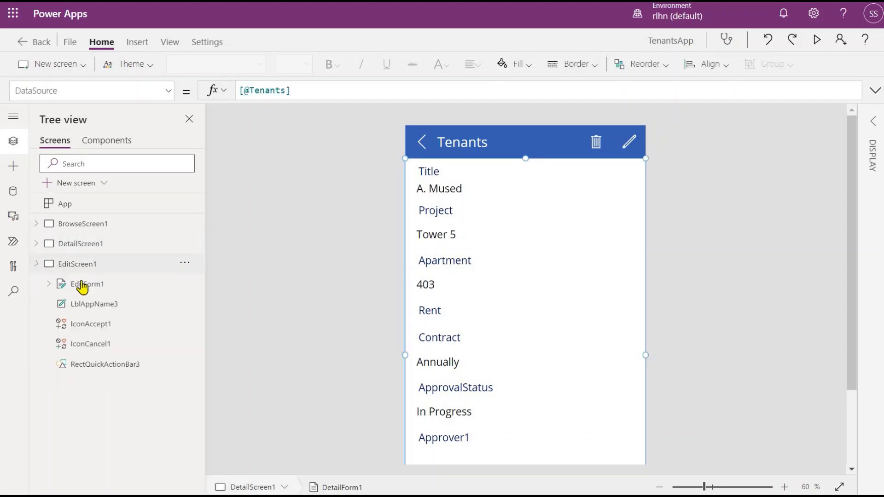
{"action": "left_click", "coordinate": [98, 286]}
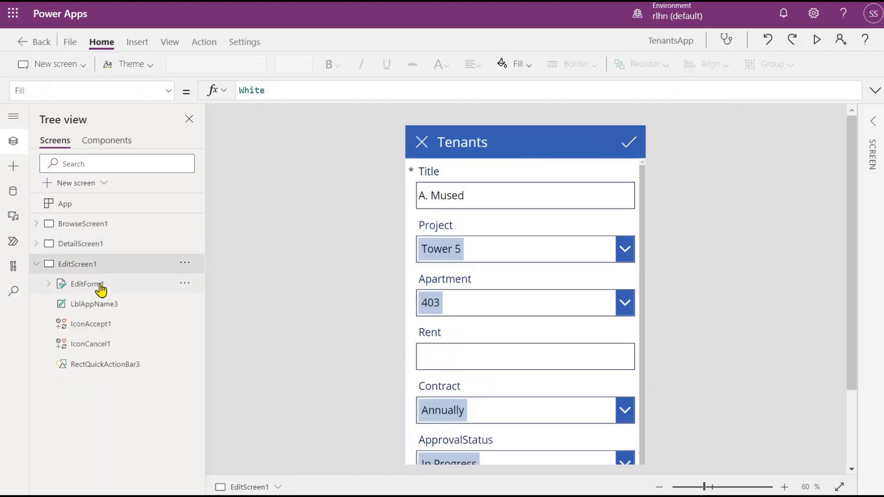
{"action": "left_click", "coordinate": [104, 270]}
{"action": "left_click", "coordinate": [36, 264]}
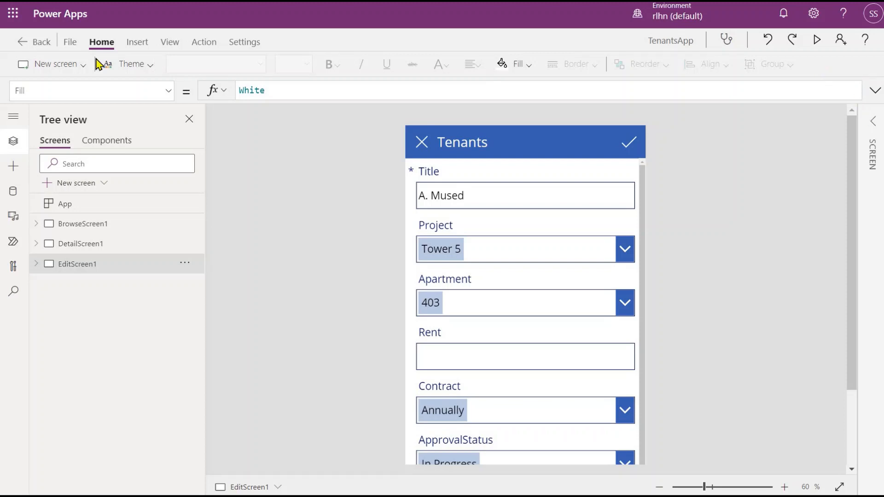
- View the sharing settings of TenantsApp, close them without adding anyone and leave the full-screen view
{"action": "left_click", "coordinate": [70, 42]}
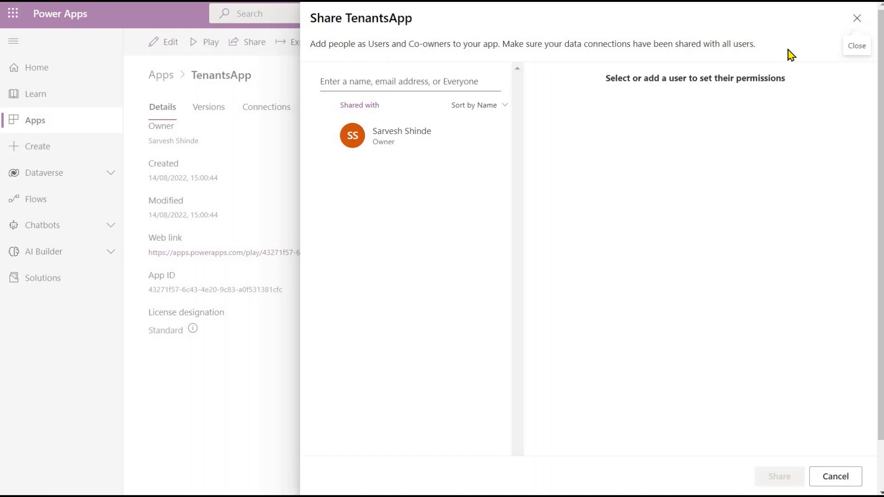
{"action": "left_click", "coordinate": [856, 18]}
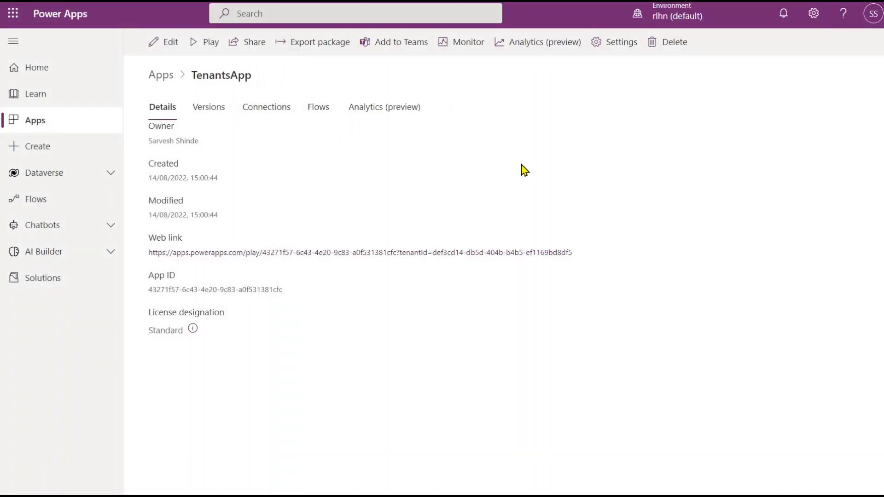
{"action": "key", "text": "F11"}
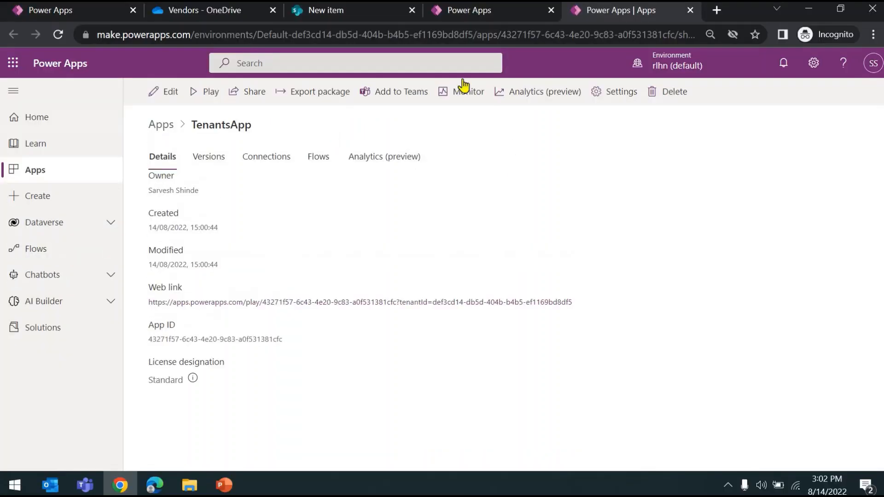
- Switch to the SharePoint Tenants list and review its Power Apps integration options without choosing one
{"action": "left_click", "coordinate": [355, 14]}
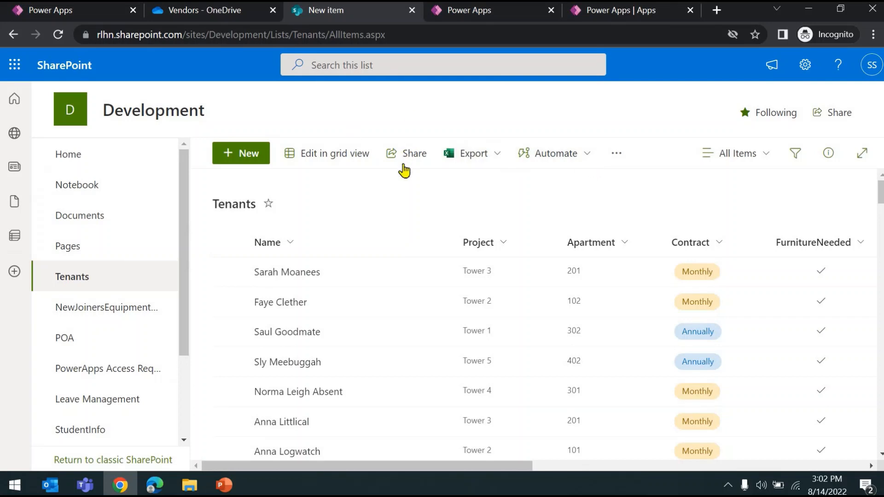
{"action": "left_click", "coordinate": [617, 154]}
{"action": "mouse_move", "coordinate": [628, 181]}
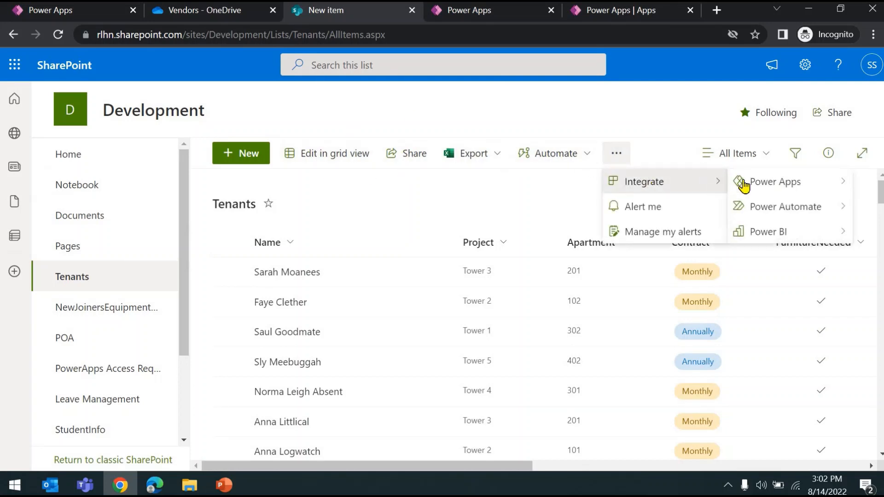
{"action": "mouse_move", "coordinate": [758, 184]}
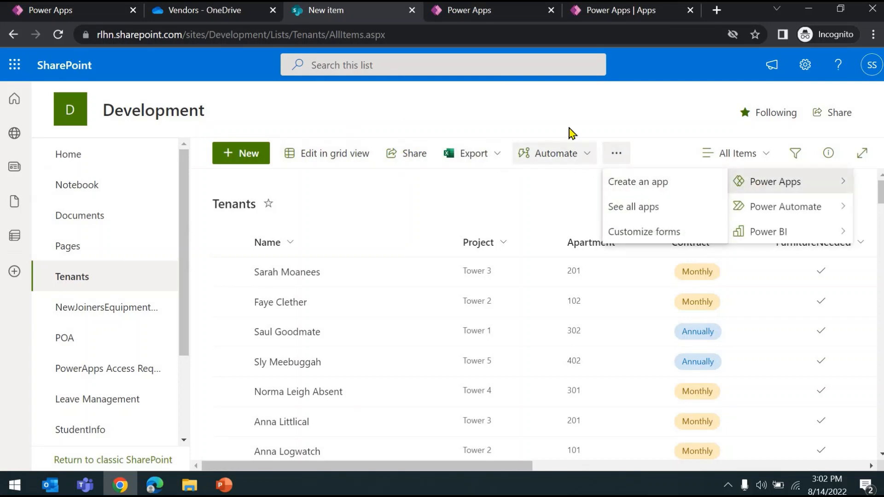
{"action": "left_click", "coordinate": [605, 130]}
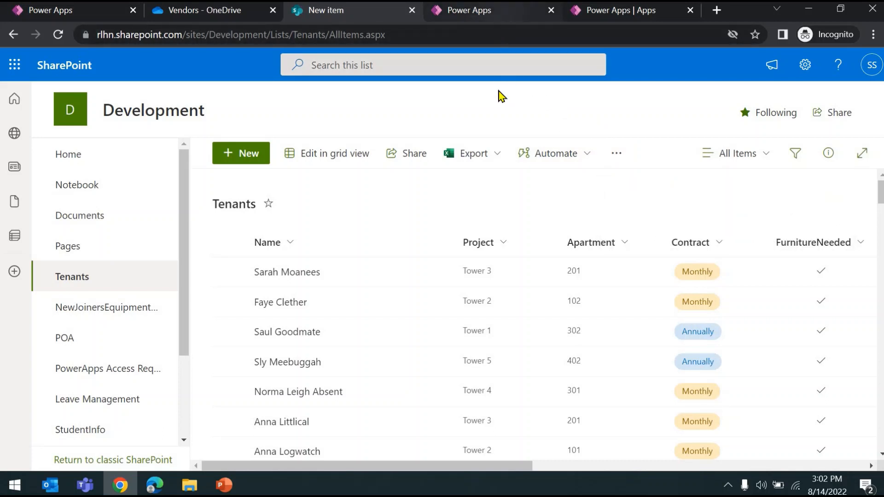
- Switch to the running PowerPoint slide show at the Scope slide
{"action": "mouse_move", "coordinate": [224, 485]}
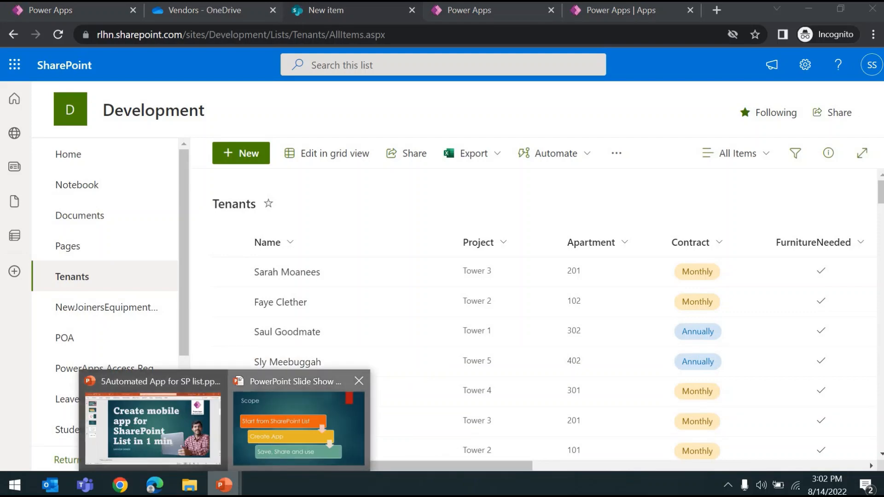
{"action": "left_click", "coordinate": [300, 424]}
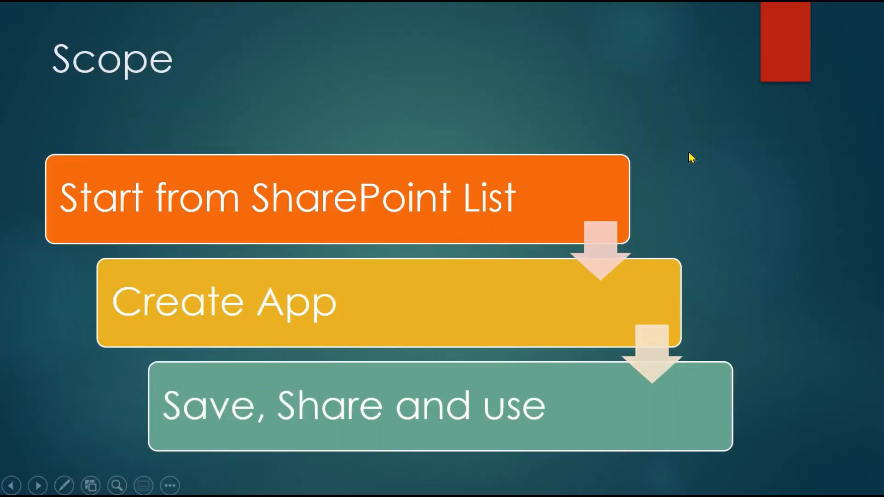